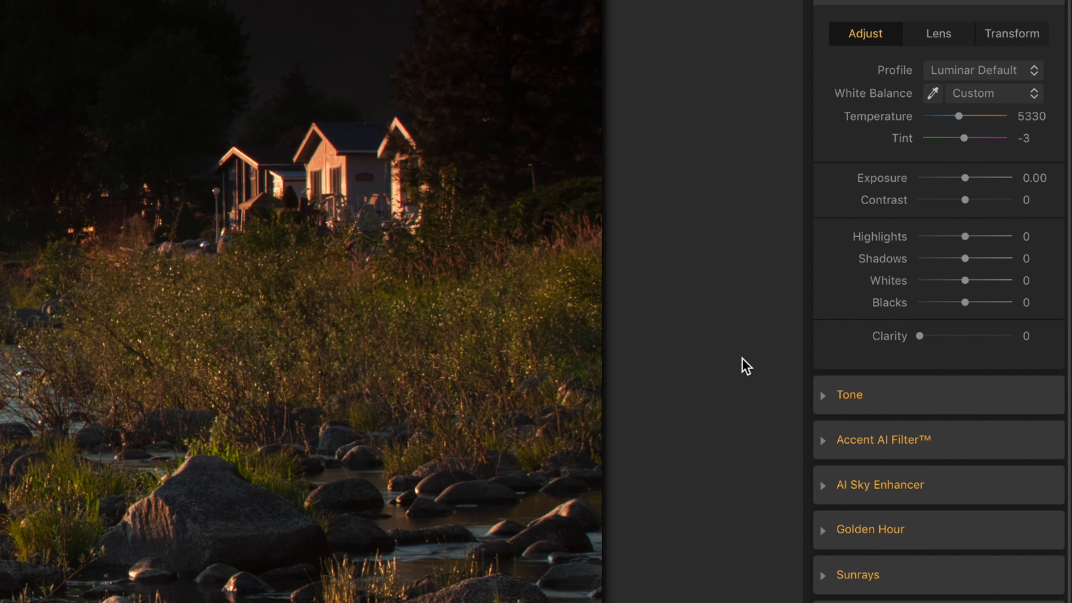
Turn on the Tone filter and preview the photo with Smart Tone reset before restoring Smart Tone to 67
left_click(823, 396)
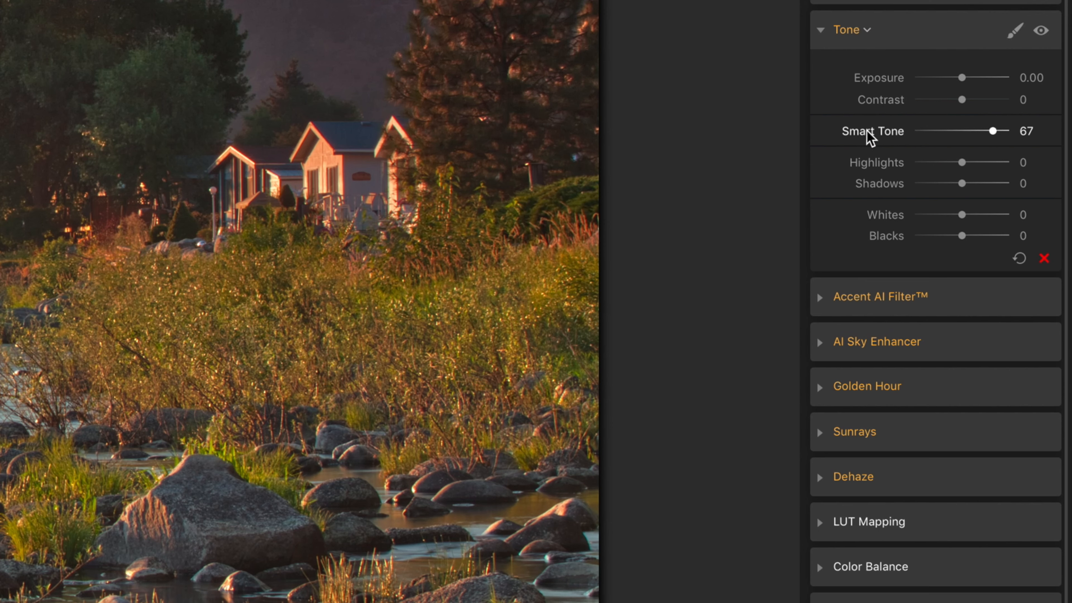
double_click(867, 132)
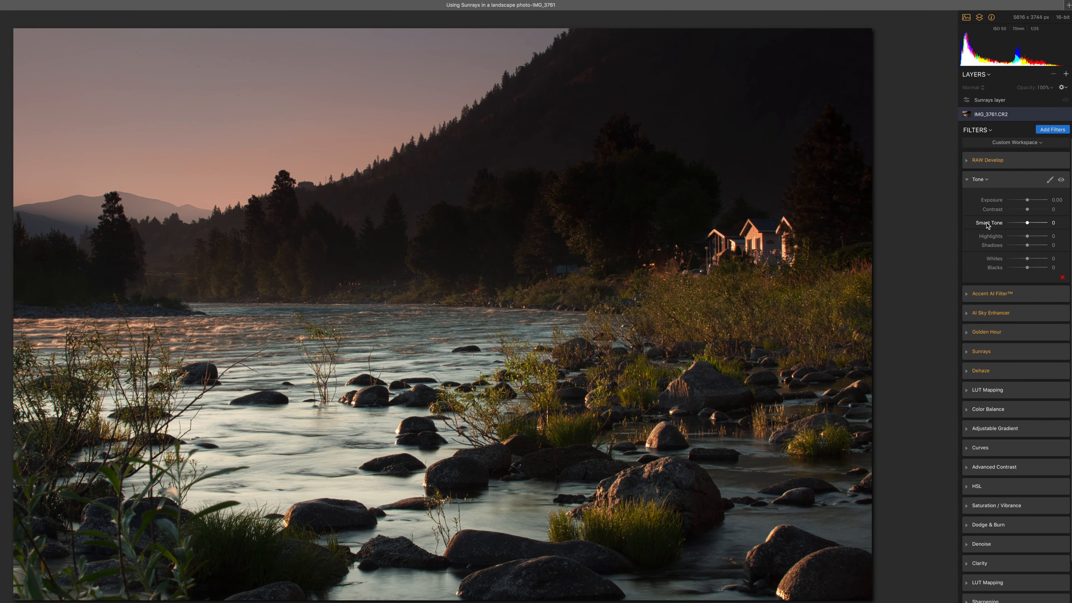
key("super+z")
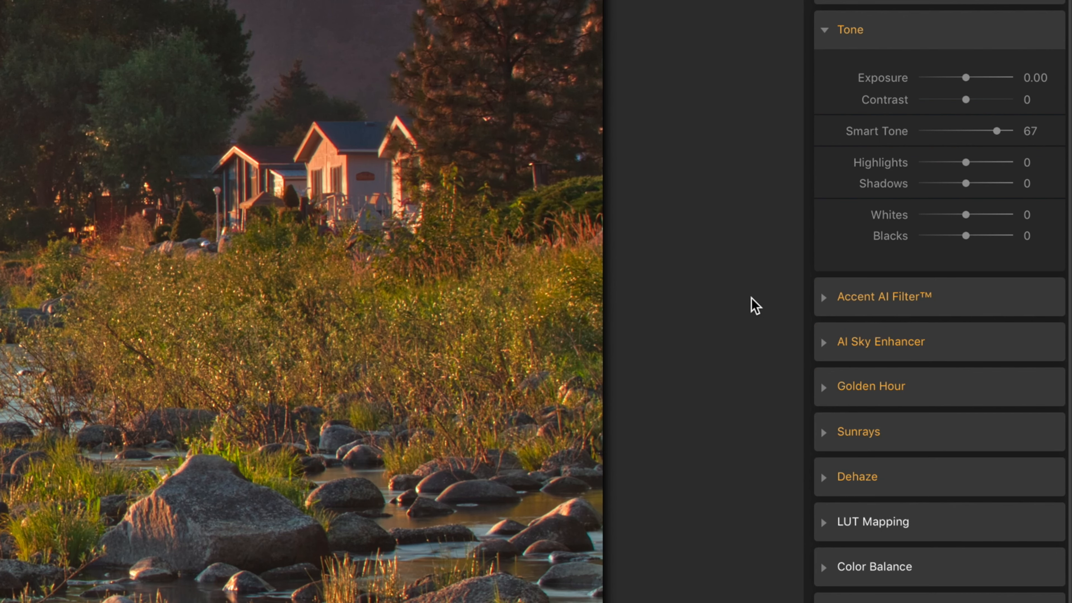
Turn on the Accent AI Filter and preview the photo with Boost reset before restoring Boost to 40
left_click(826, 299)
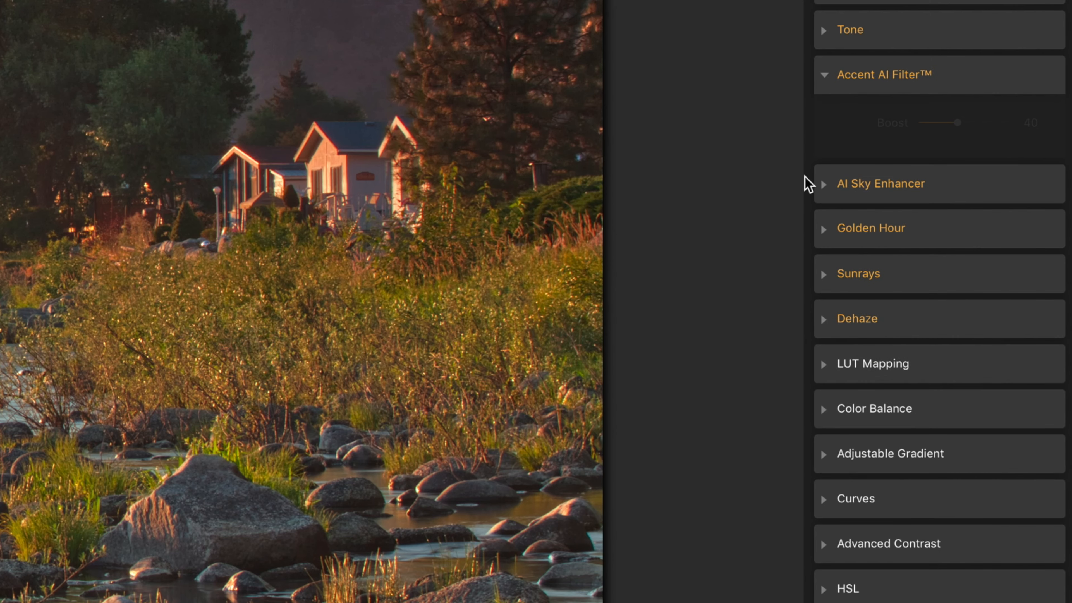
left_click(1047, 77)
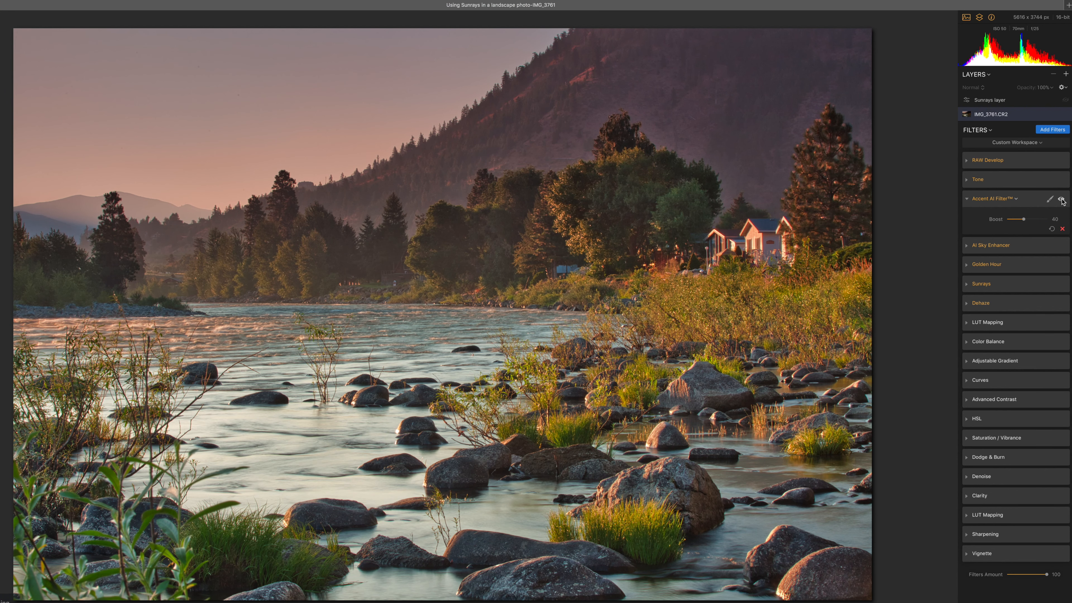
double_click(994, 220)
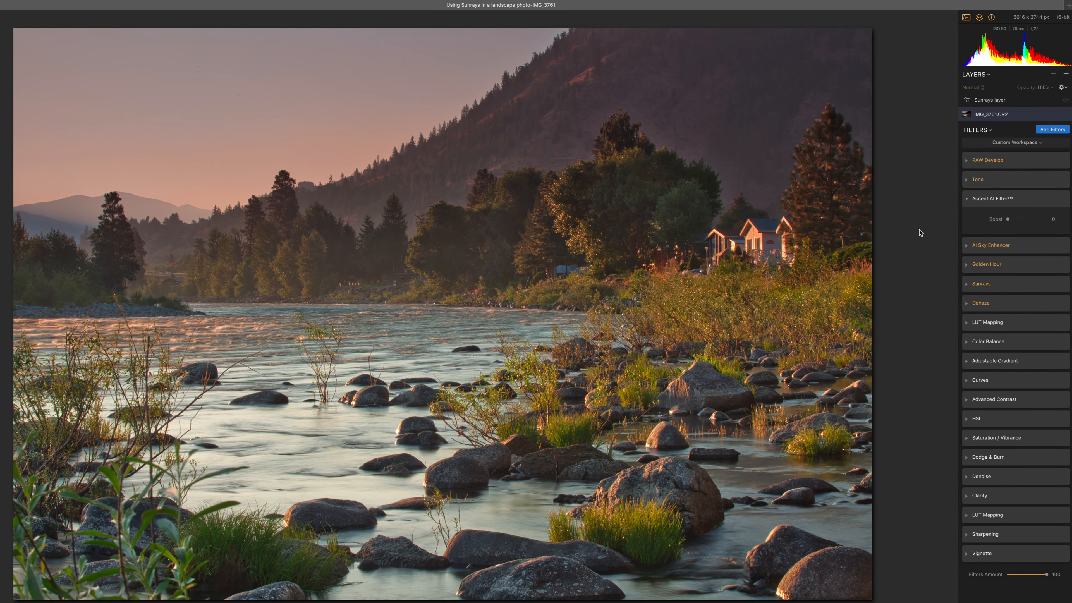
key("super+z")
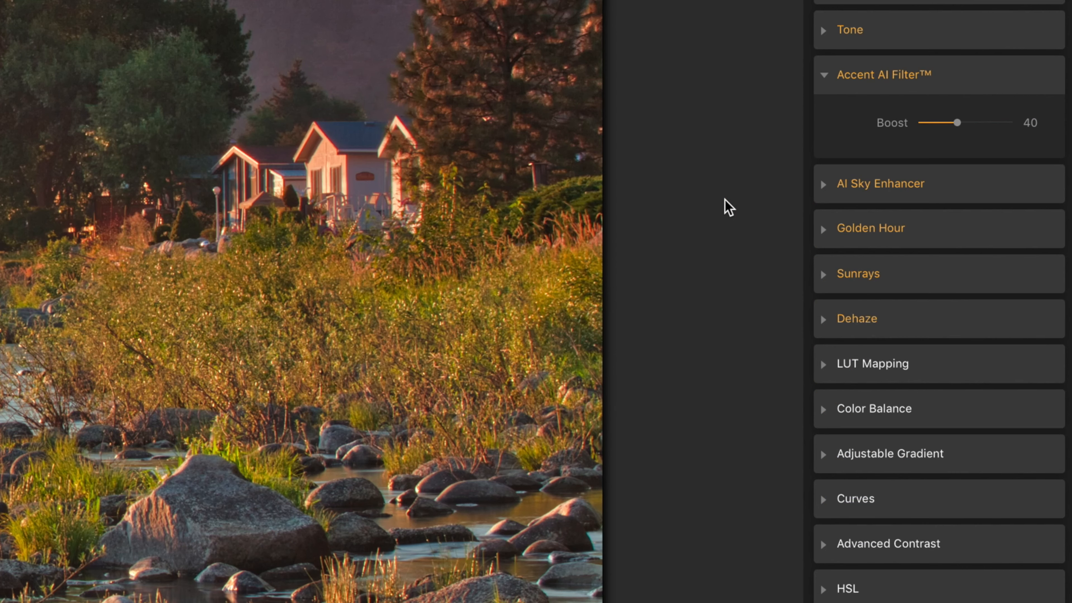
Turn on the AI Sky Enhancer filter and preview the photo with Amount reset before restoring Amount to 7
left_click(821, 186)
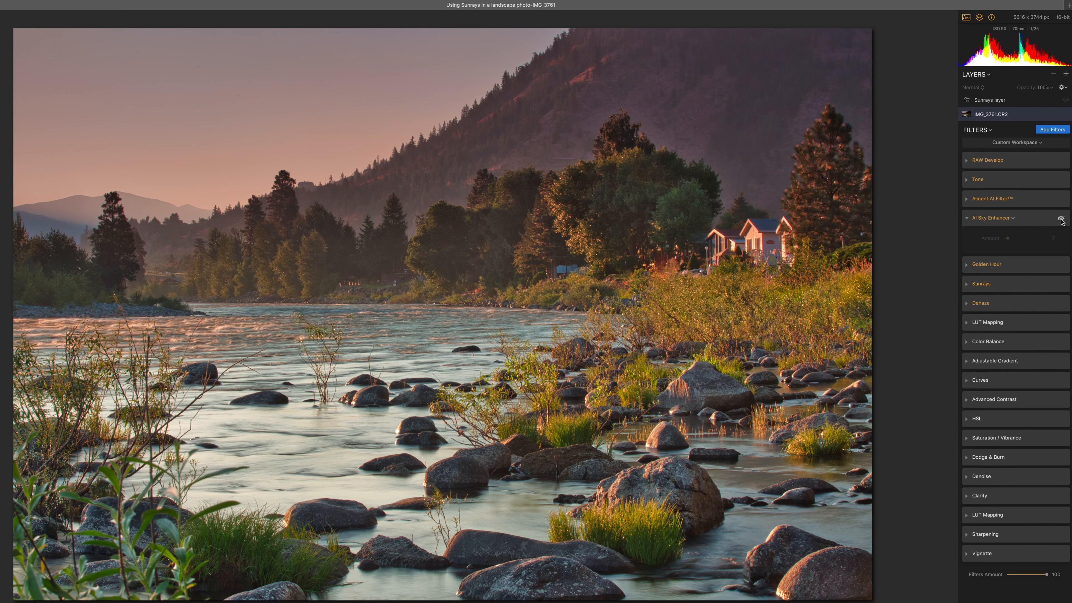
left_click(1060, 219)
double_click(997, 239)
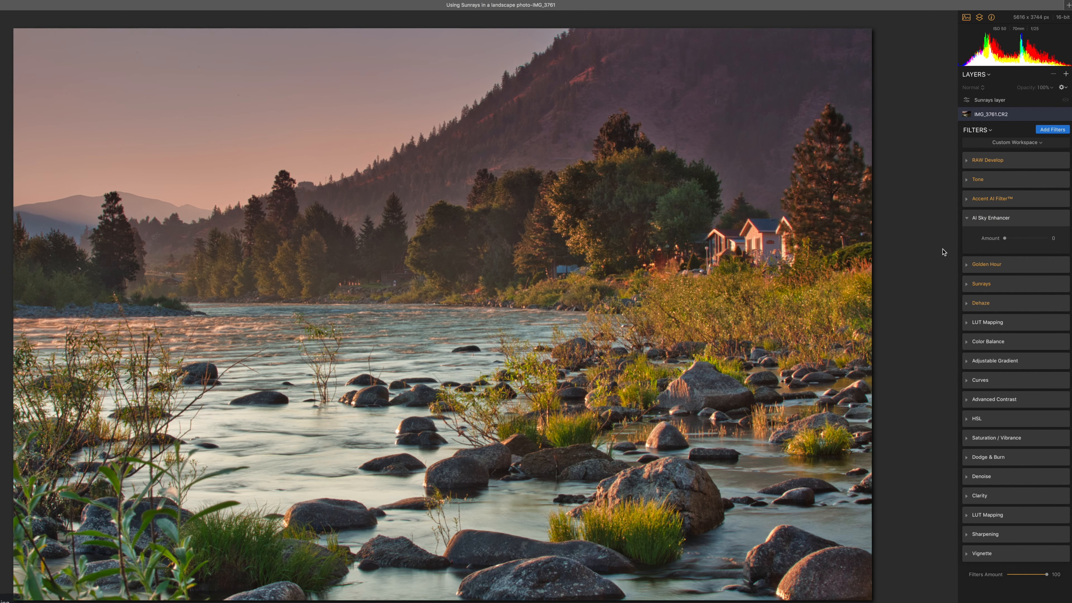
key("ctrl+z")
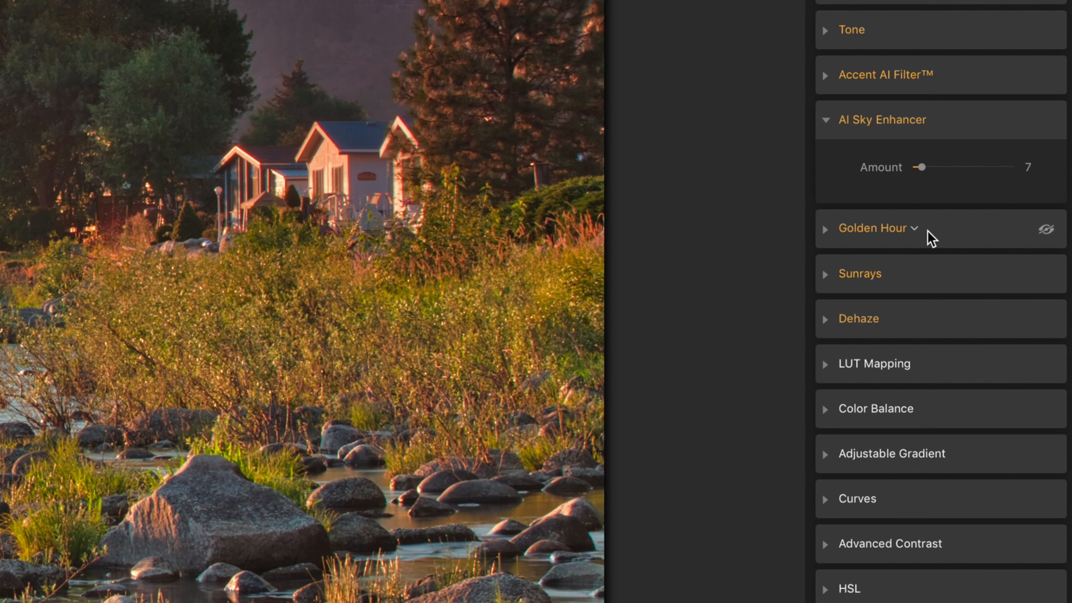
Turn on the Golden Hour filter and preview its sliders reset before restoring Amount to 32 and Saturation to -21
left_click(822, 239)
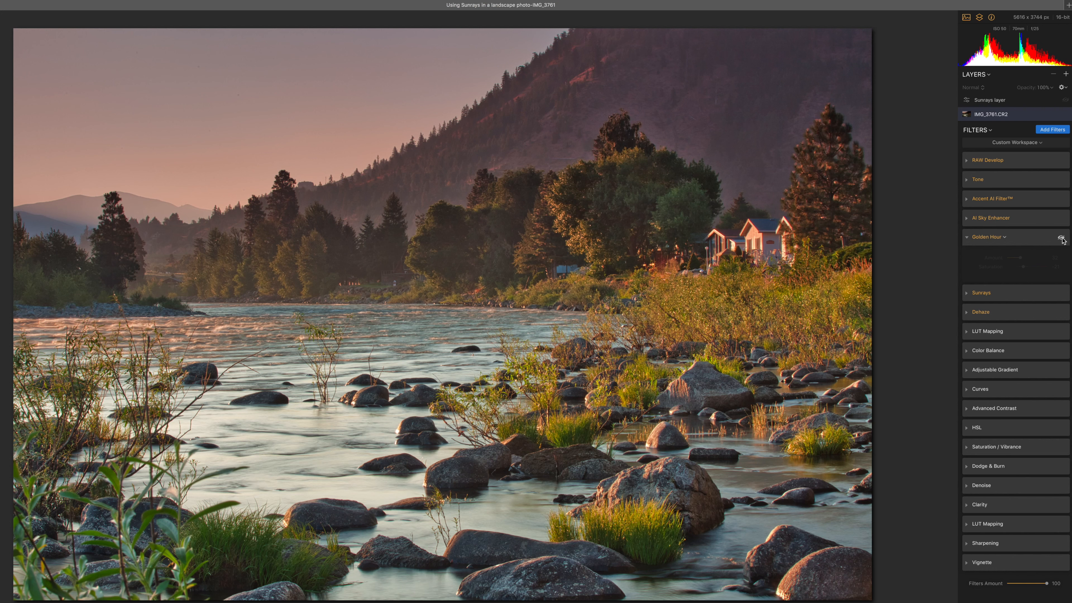
left_click(1062, 238)
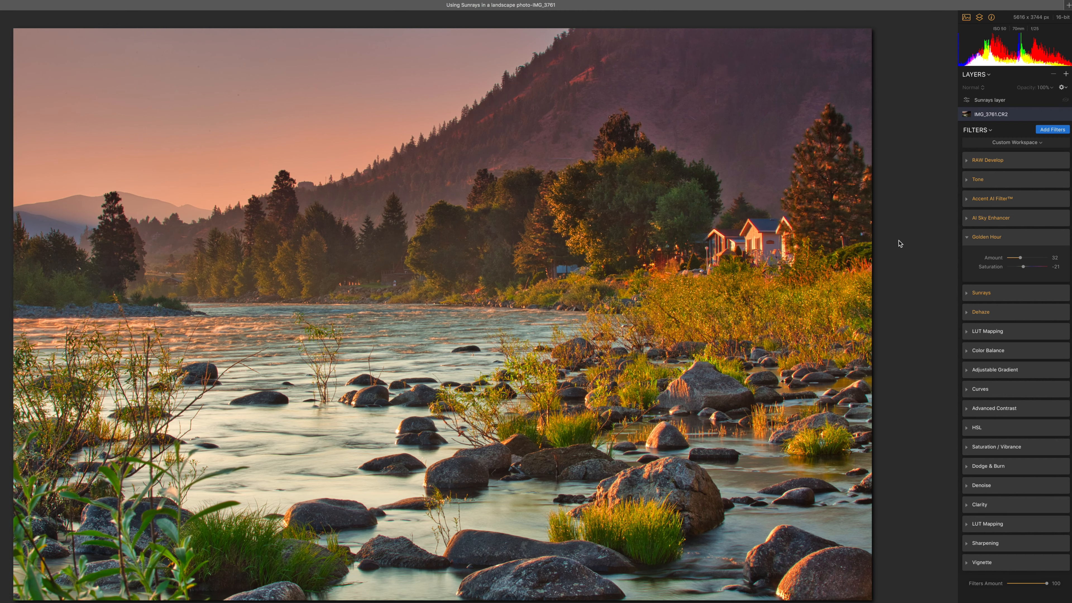
double_click(994, 258)
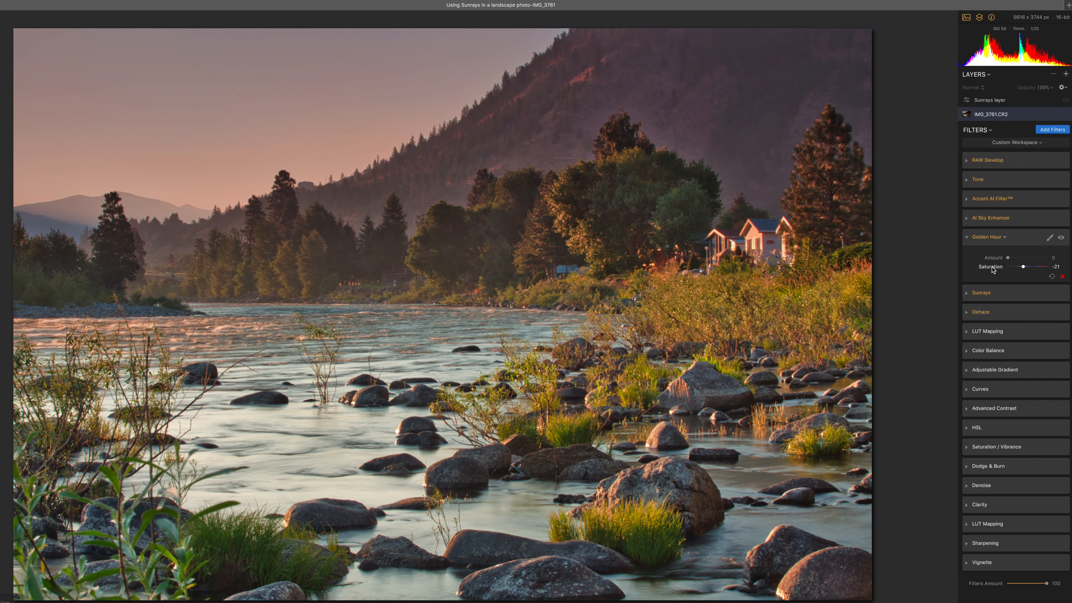
double_click(990, 267)
key("super+z")
key("super+z")
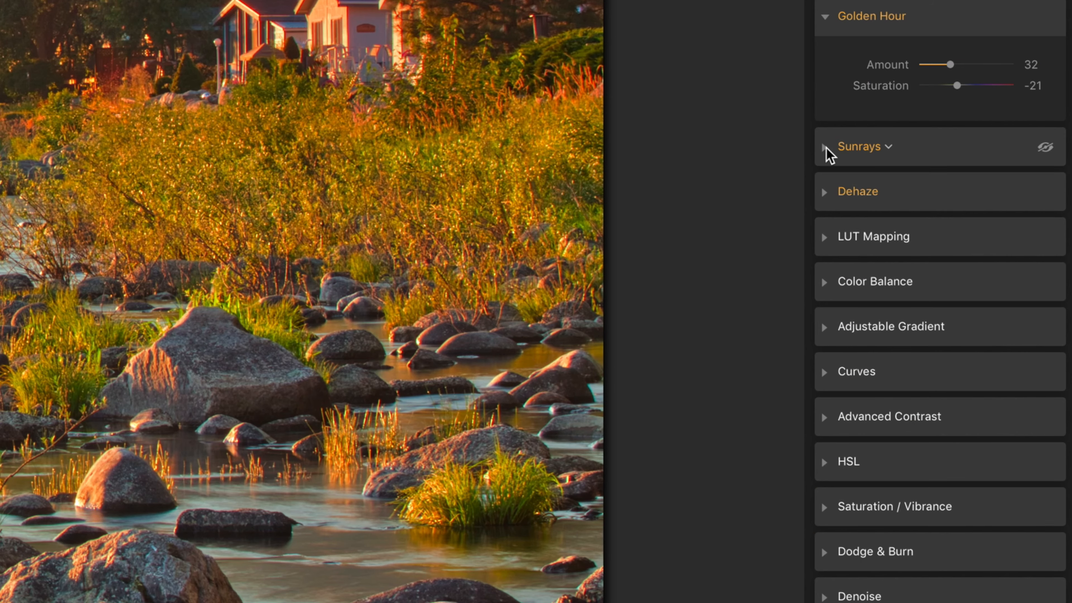
Expand the Sunrays filter settings and turn the filter on
left_click(967, 292)
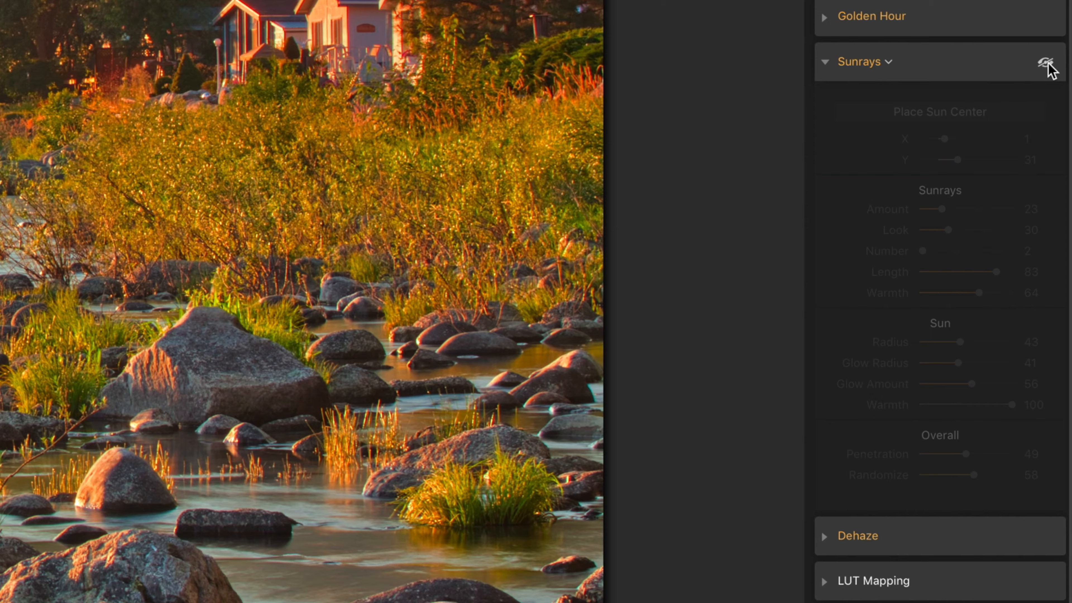
left_click(1047, 64)
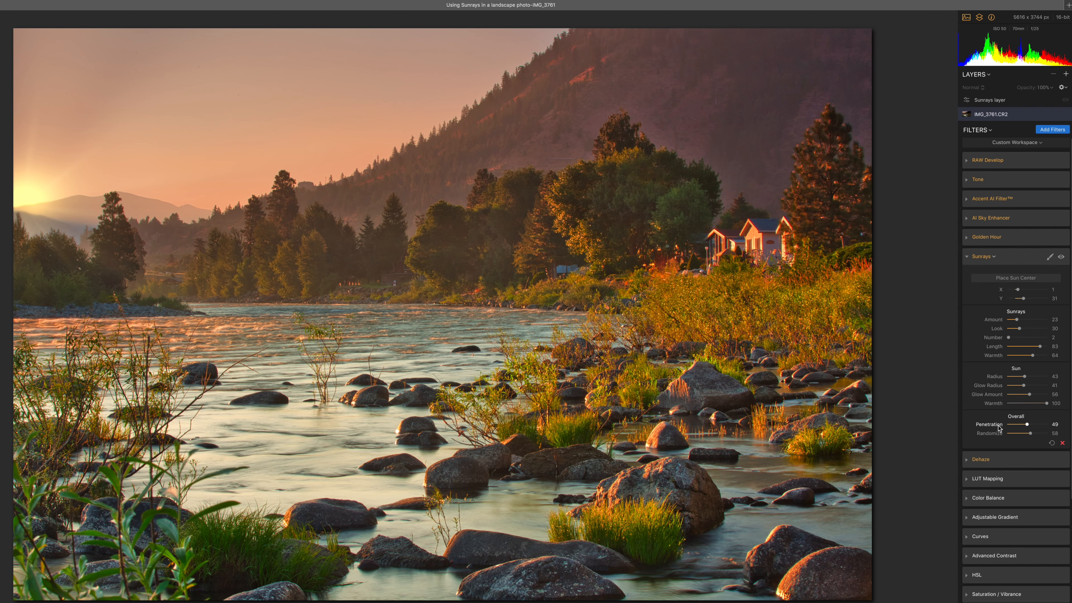
Reset every Sunrays slider to its default, from Randomize and Penetration through the Sun and Sunrays settings to sun center X and Y
double_click(990, 434)
double_click(988, 424)
double_click(993, 404)
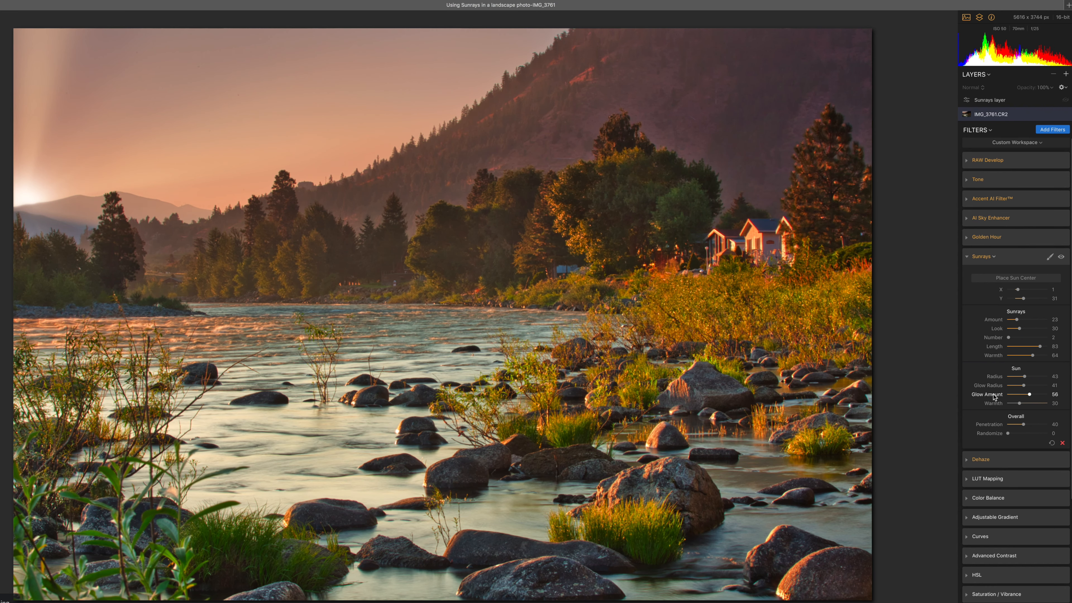
double_click(989, 395)
double_click(992, 386)
double_click(995, 377)
double_click(993, 355)
double_click(995, 346)
double_click(993, 337)
double_click(997, 329)
double_click(993, 320)
double_click(1001, 298)
double_click(1001, 290)
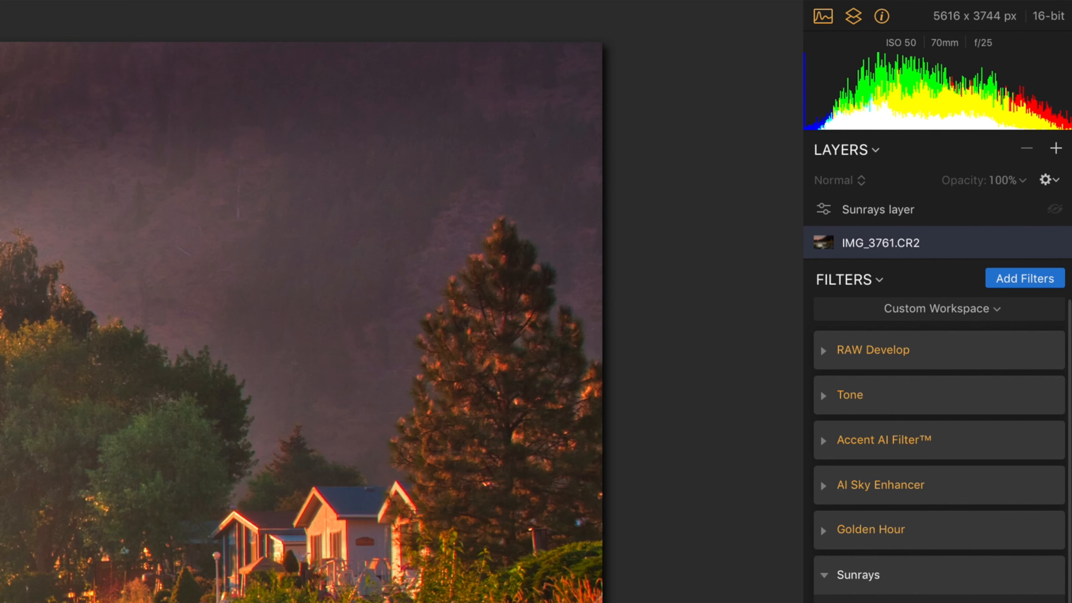
Try adding a second Sunrays filter by searching the filters catalog for "sun", and remove the duplicate from the filter stack
left_click(1063, 131)
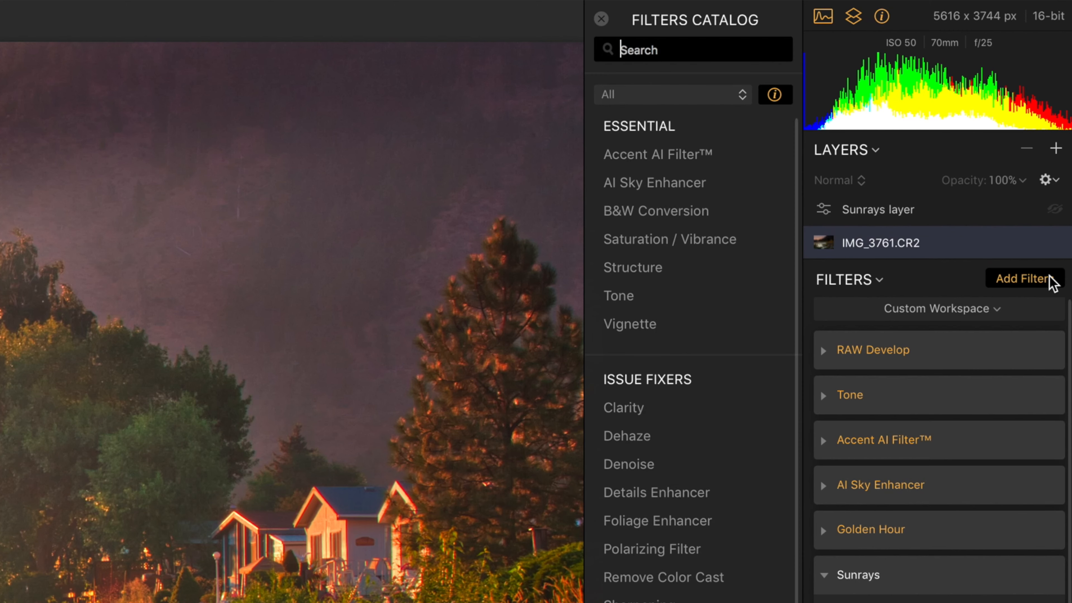
type("sun")
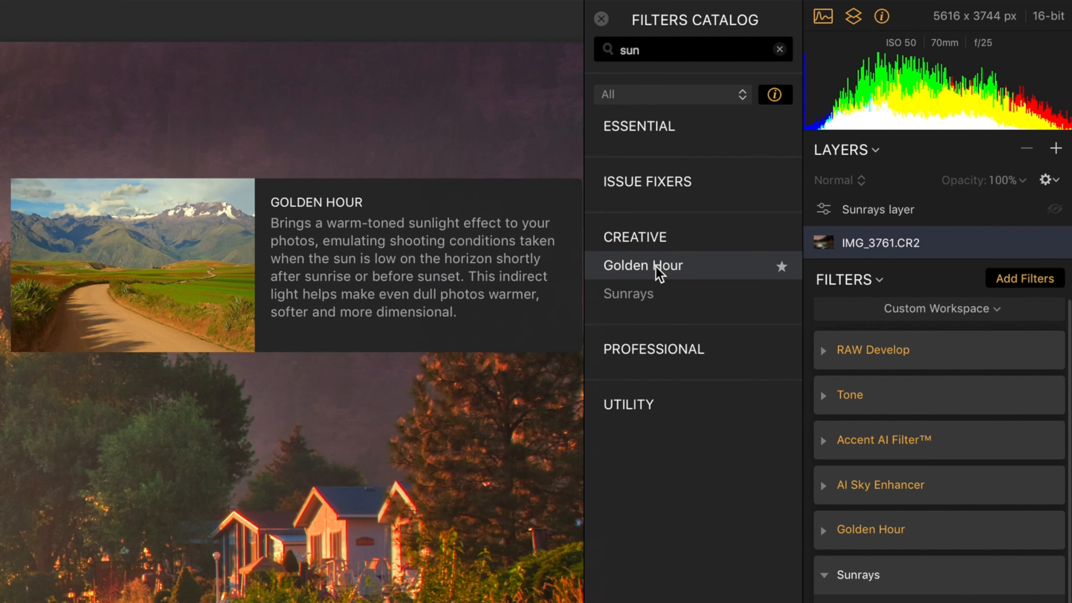
mouse_move(659, 274)
mouse_move(641, 306)
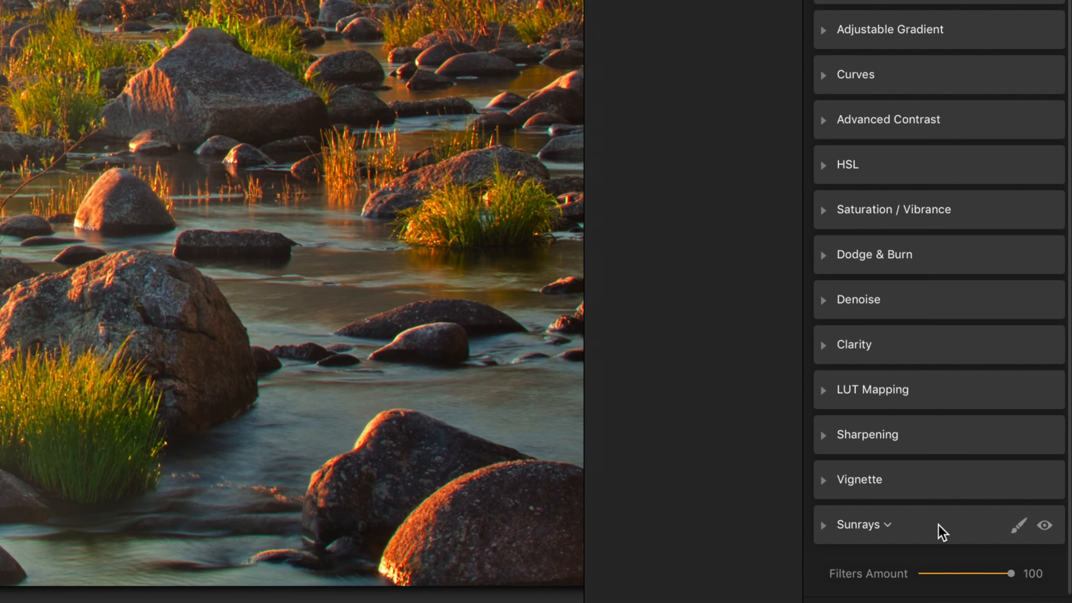
left_click(827, 530)
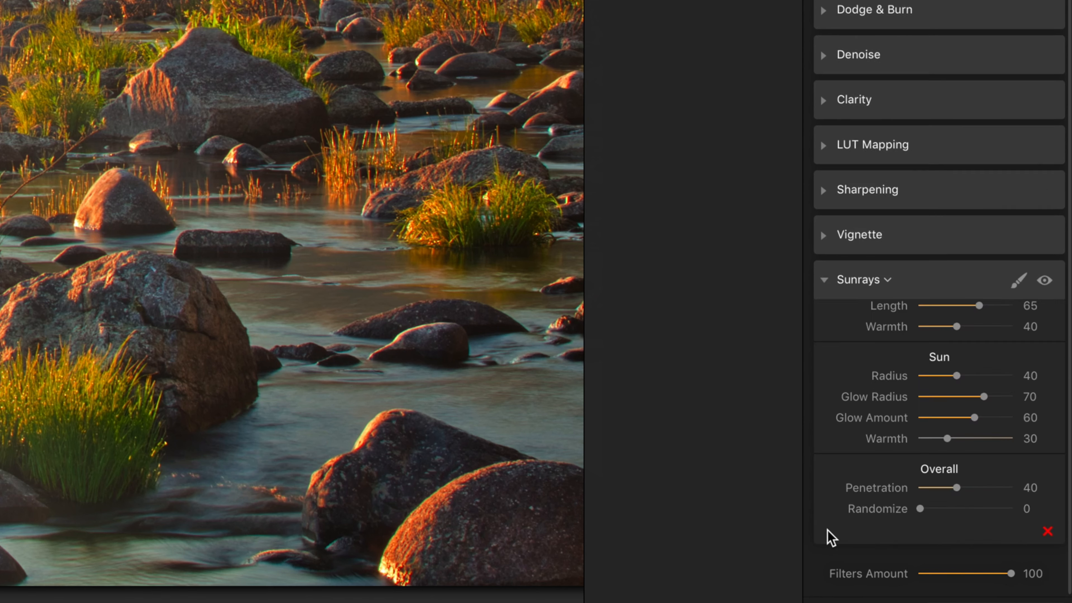
left_click(1048, 531)
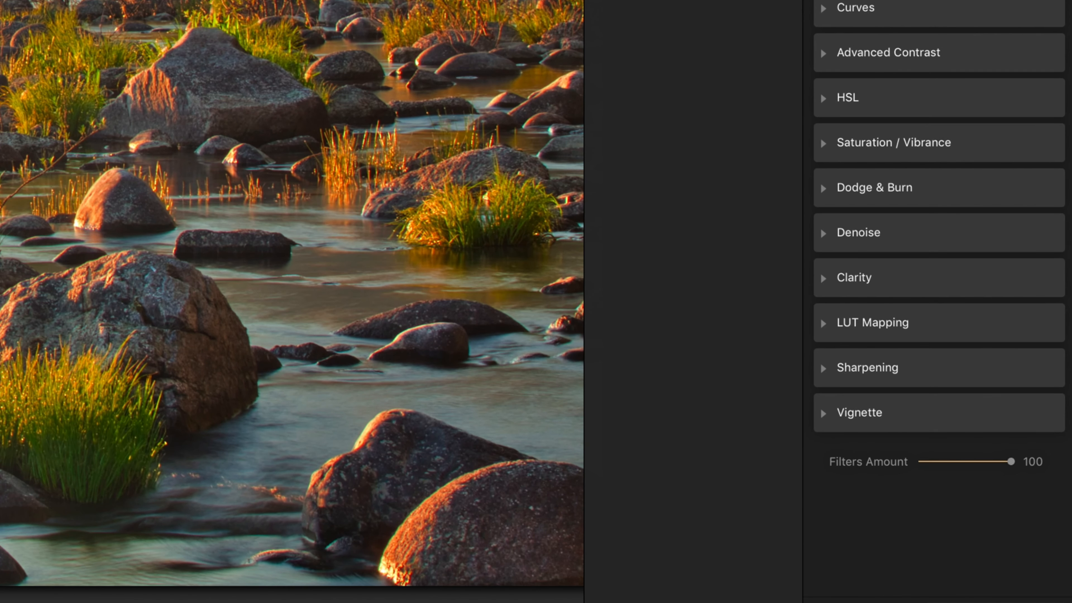
Undo the original Sunrays filter's resets to Length 83, Warmth 64, Radius 43, Glow Radius 41, Glow Amount 56, Sun Warmth 100 and Penetration 49
left_click(821, 81)
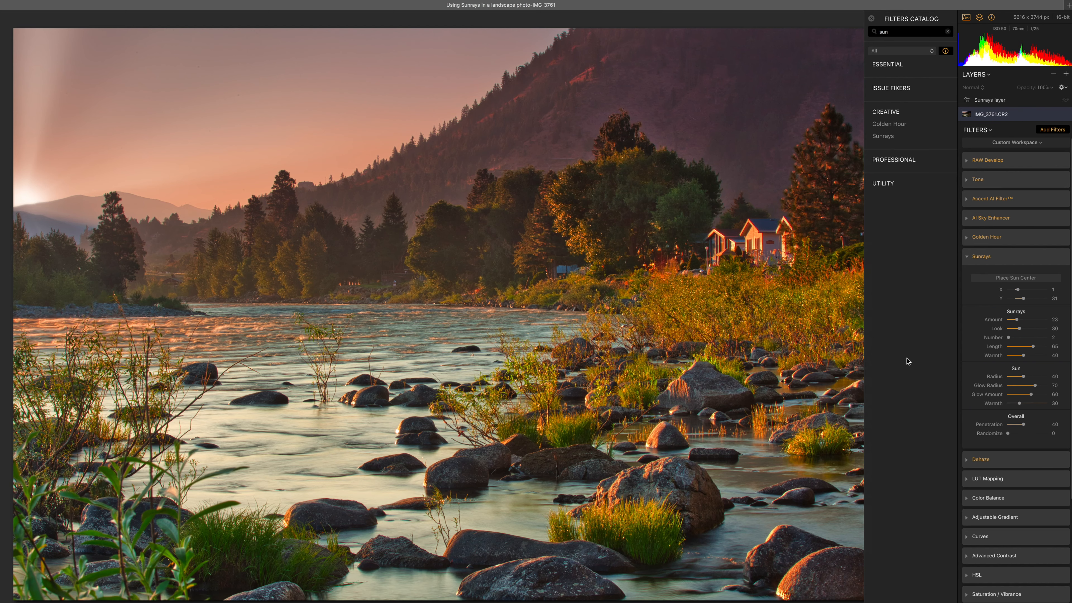
key("super+z")
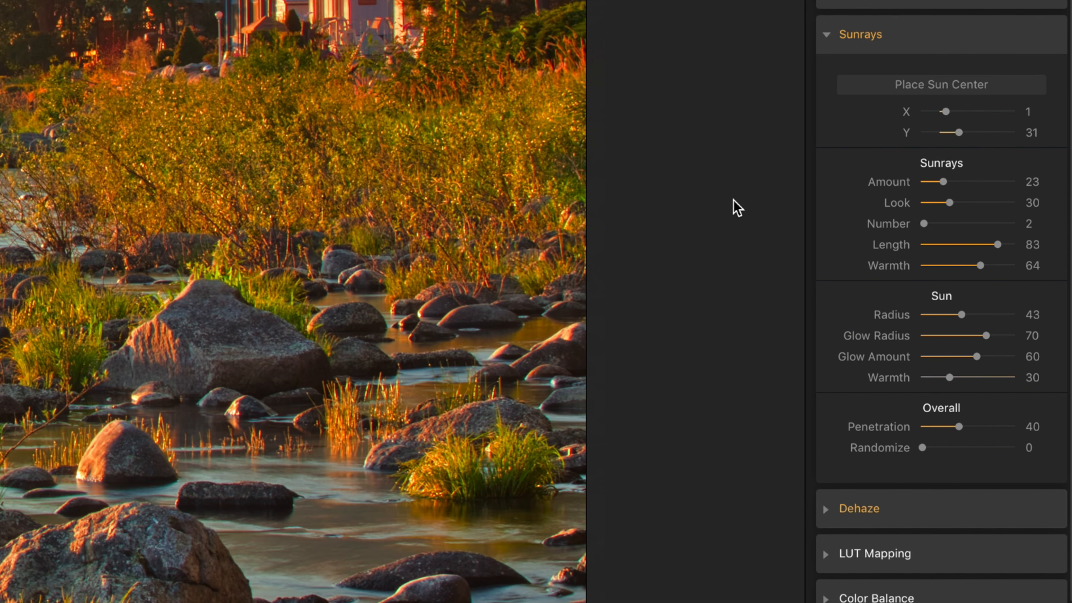
key("super+z")
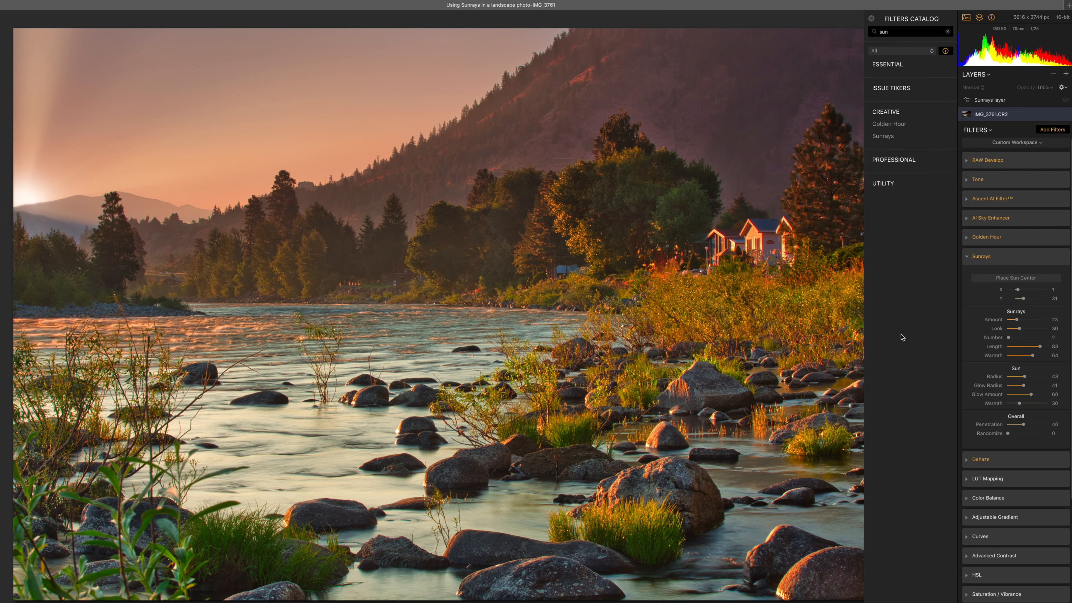
key("super+z")
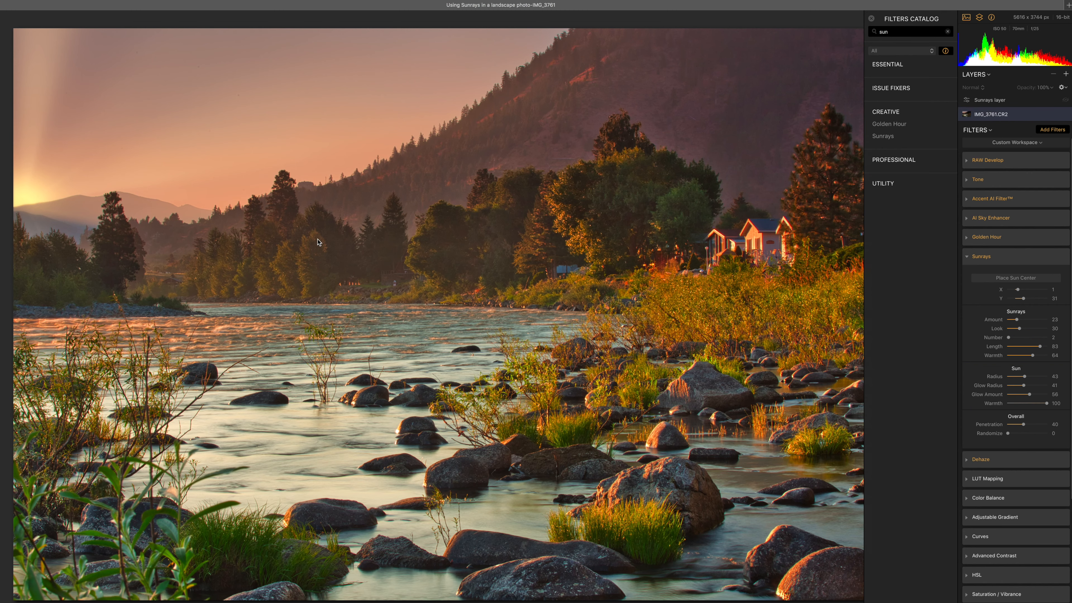
key("super+z")
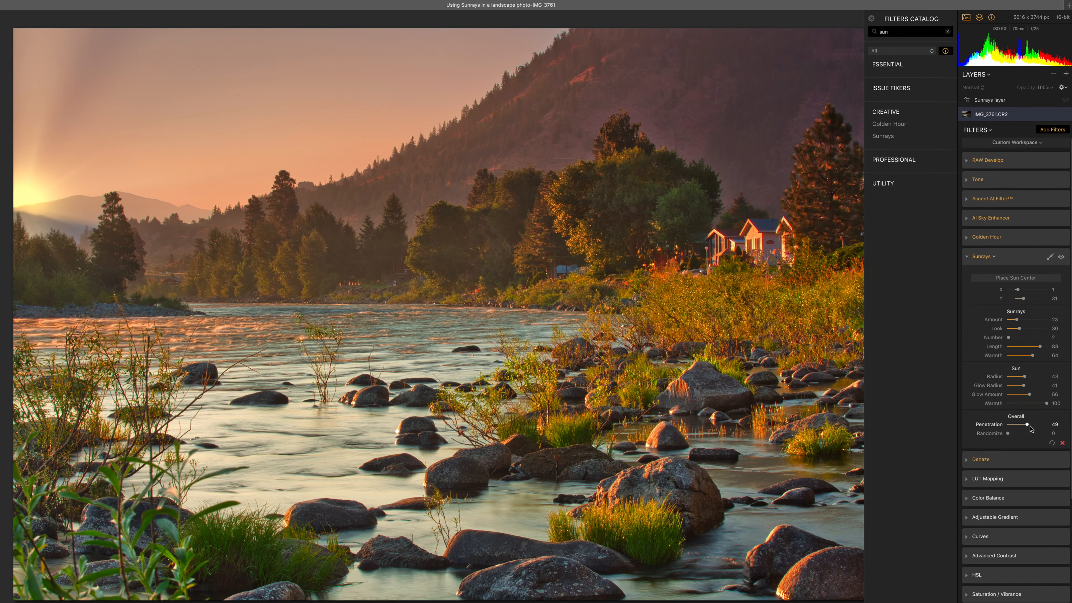
Try Sunrays Penetration values up to 100 and return it to 49
left_click(1028, 425)
left_click_drag(1028, 425, 1058, 427)
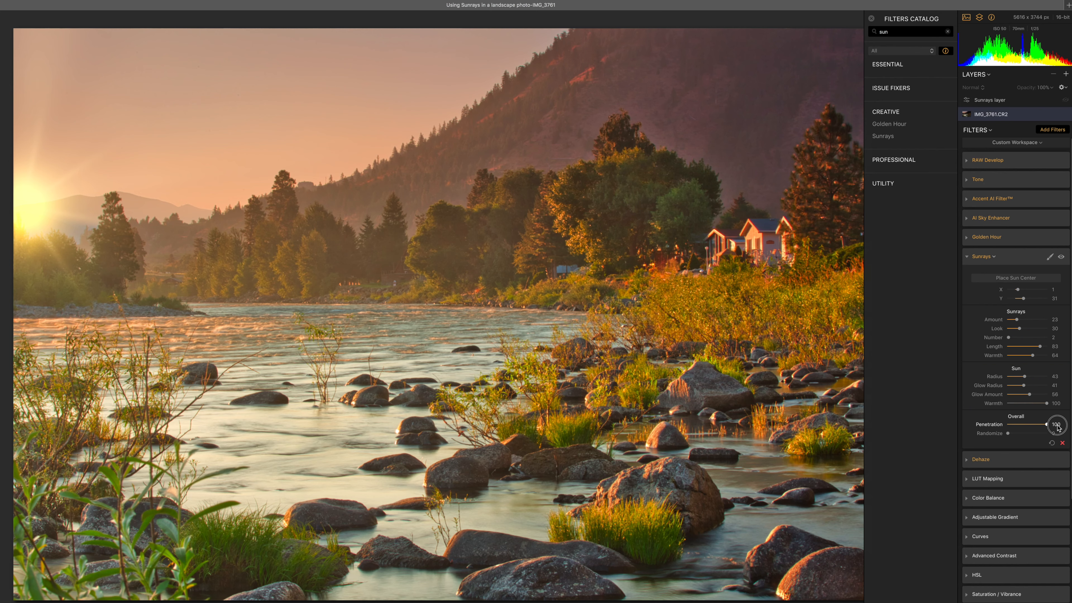
left_click_drag(1057, 426, 1028, 429)
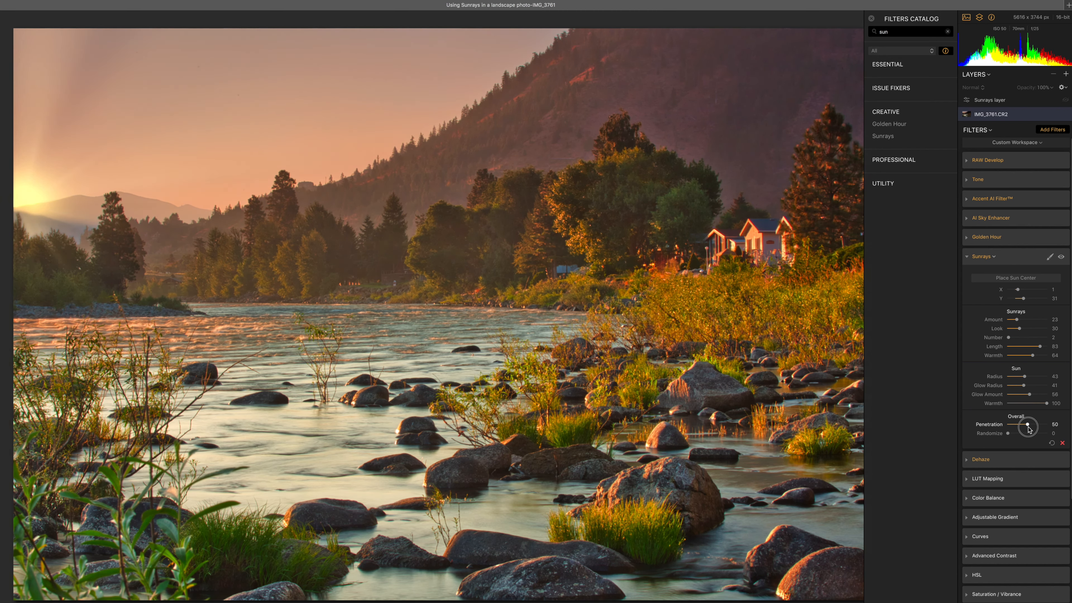
left_click_drag(1028, 429, 1032, 429)
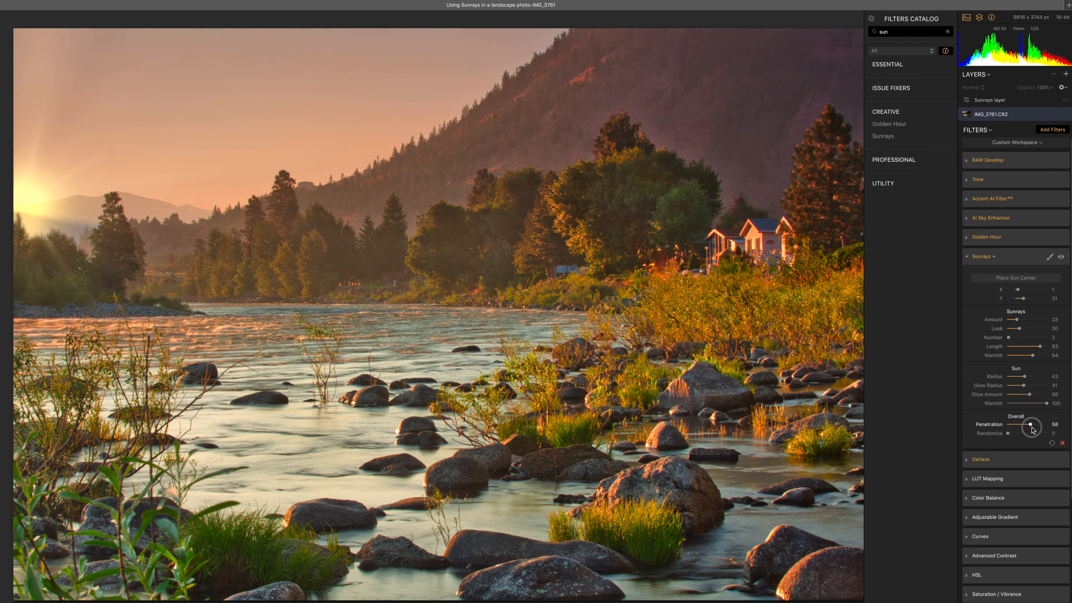
left_click_drag(1032, 429, 1026, 430)
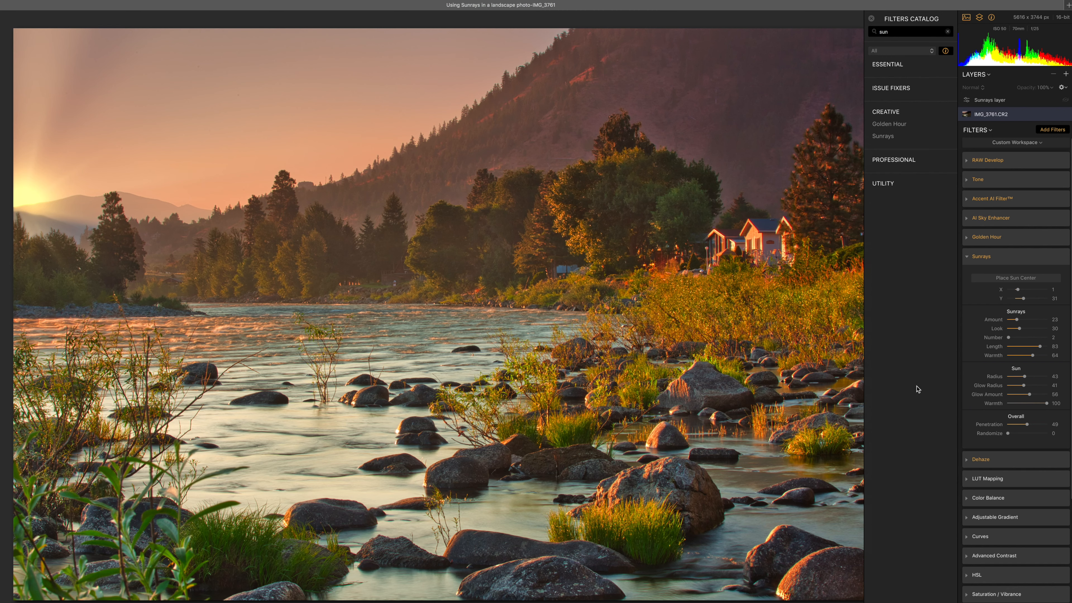
Restore the Sunrays Randomize amount to 58
key("super+z")
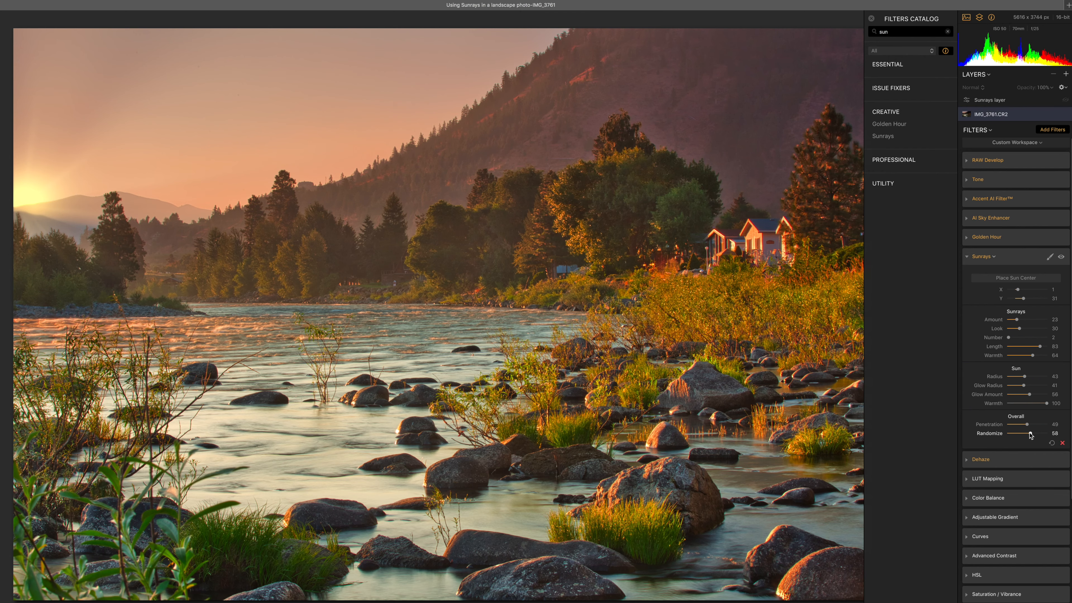
mouse_move(1030, 434)
left_mouse_down()
mouse_move(1011, 435)
mouse_move(1028, 436)
left_mouse_up()
Turn on the Dehaze filter with Amount 40 and compare the edited photo with the original
left_click(968, 460)
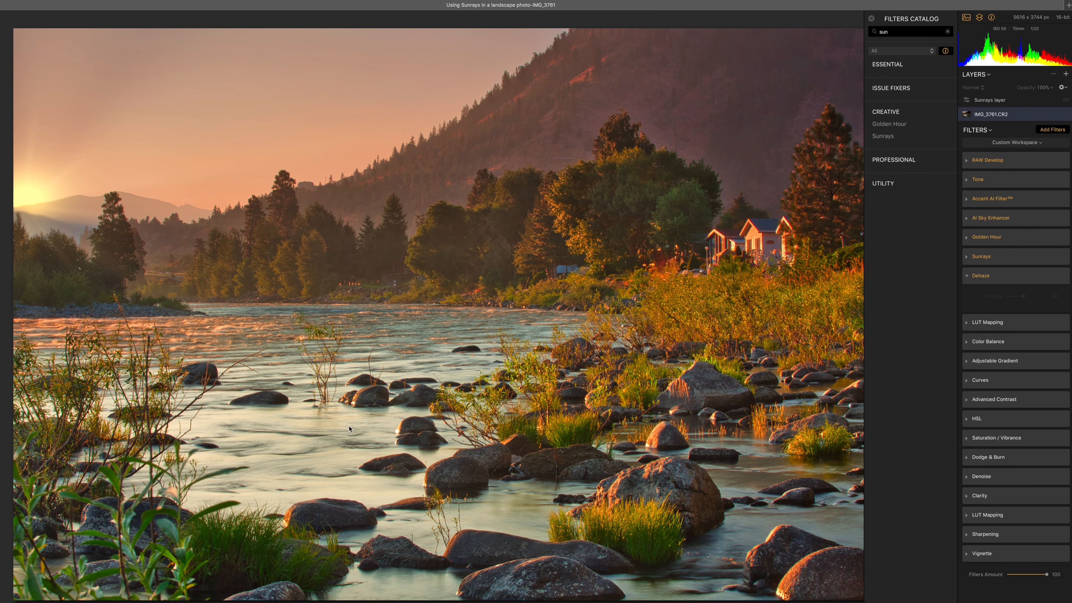
left_click(1060, 275)
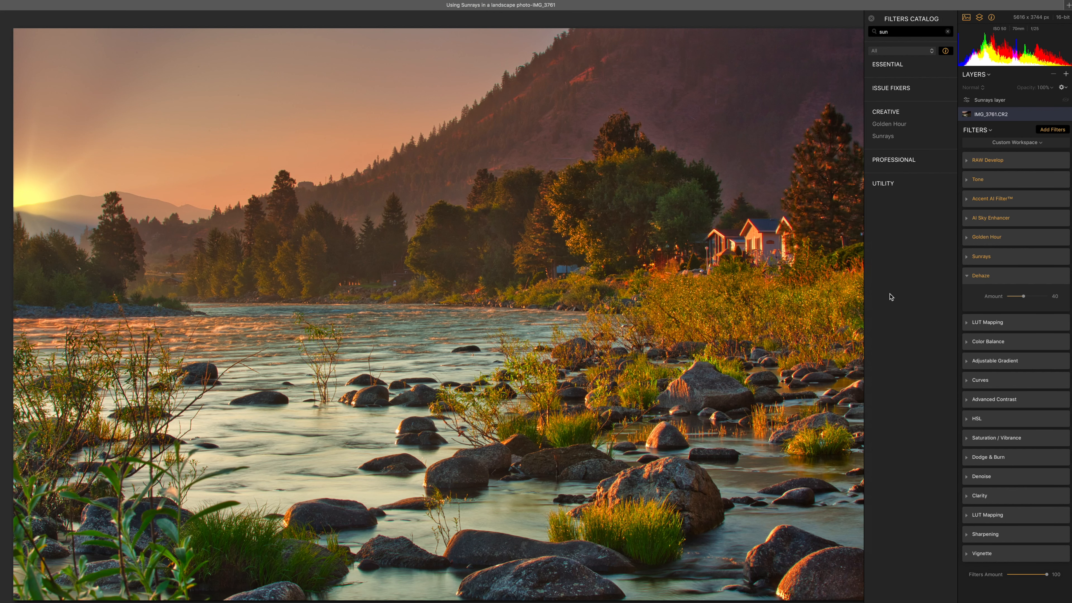
left_click(345, 1)
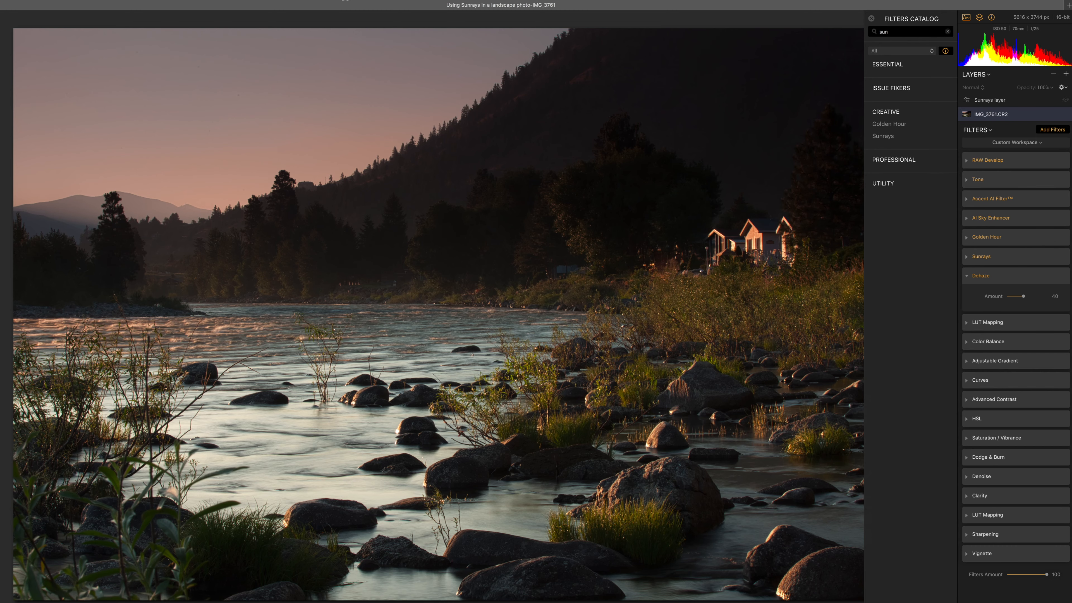
key("backslash")
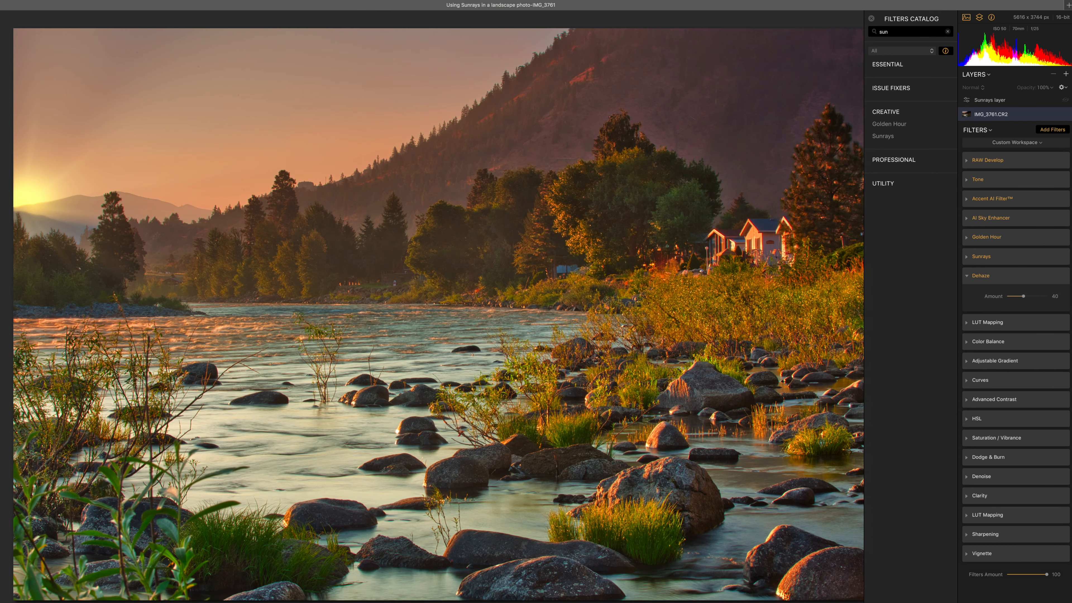